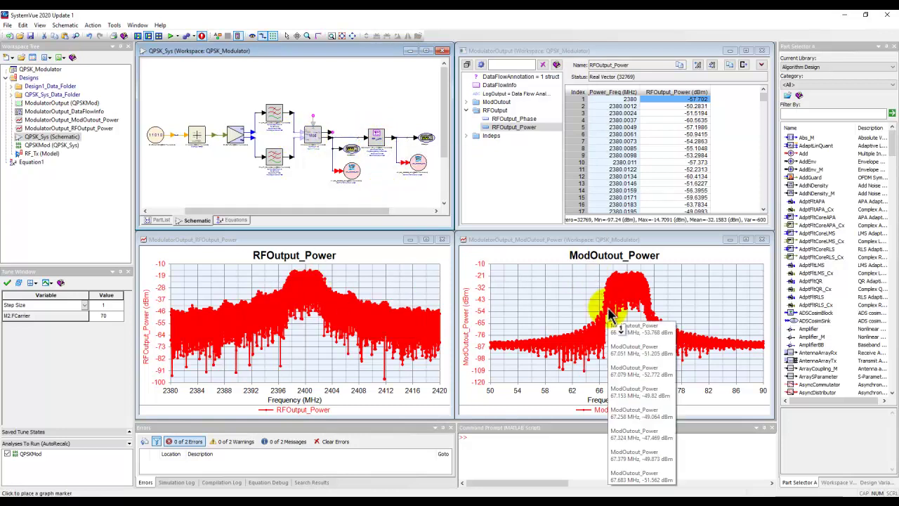
Check point readouts on the RFOutput_Power trace, then select that graph window.
right_click(351, 299)
right_click(283, 317)
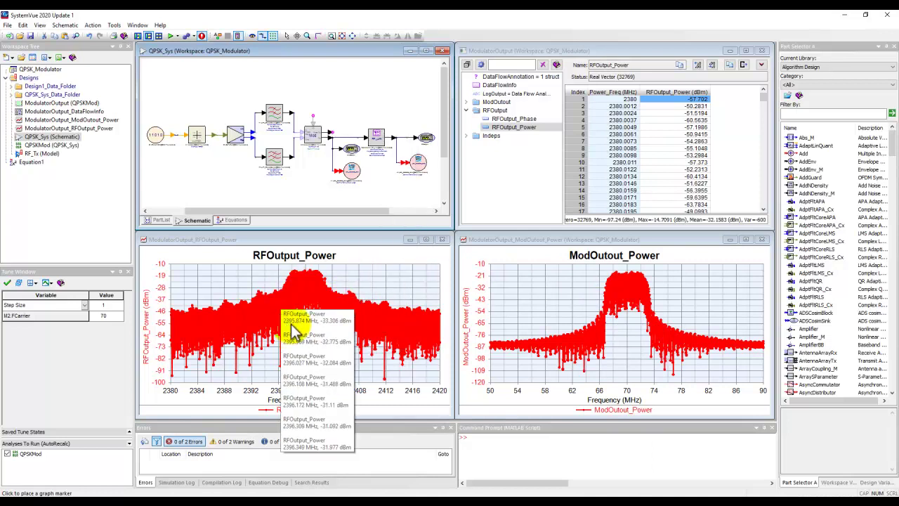
click(304, 343)
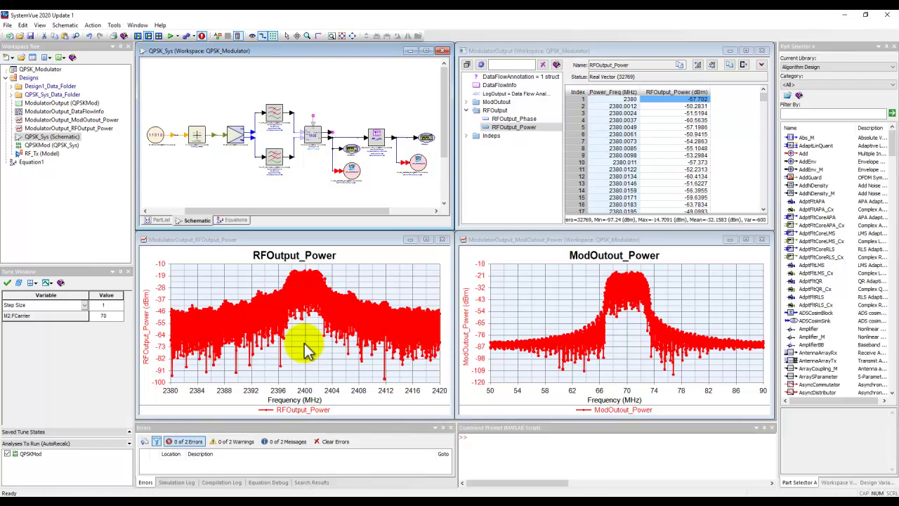
click(304, 343)
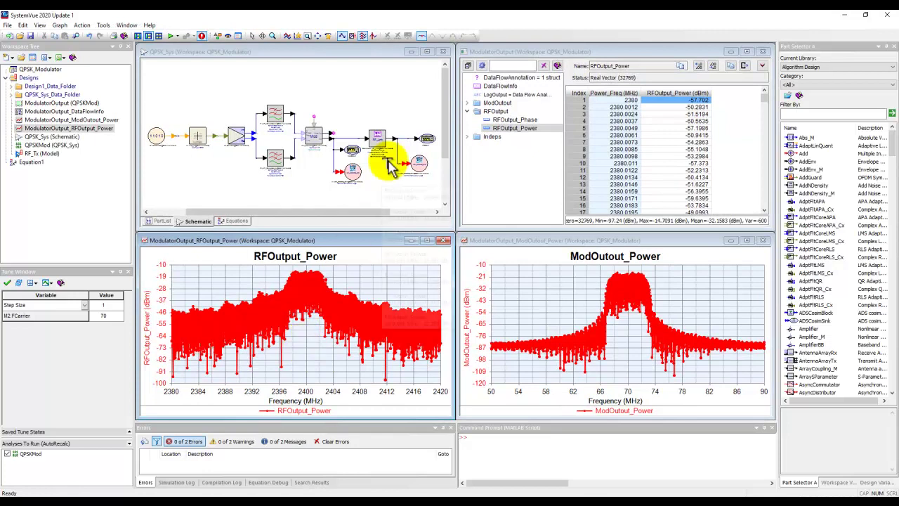
Maximize the QPSK_Sys schematic, zoom it to fit, and run the QPSKMod simulation.
click(427, 52)
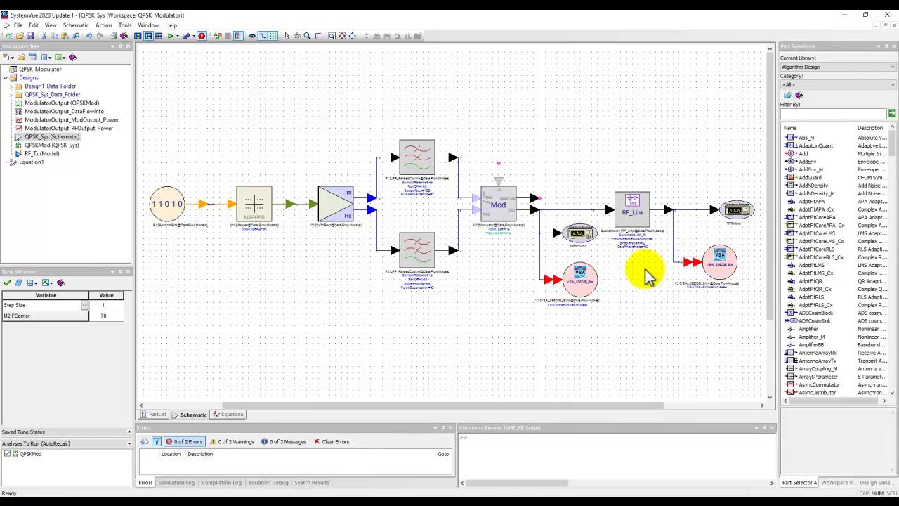
scroll(646, 274, up, 2)
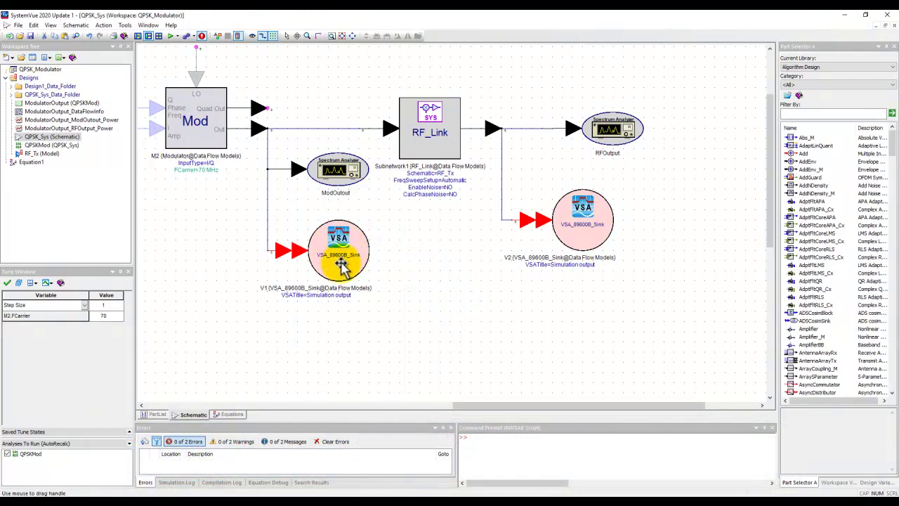
mouse_move(554, 224)
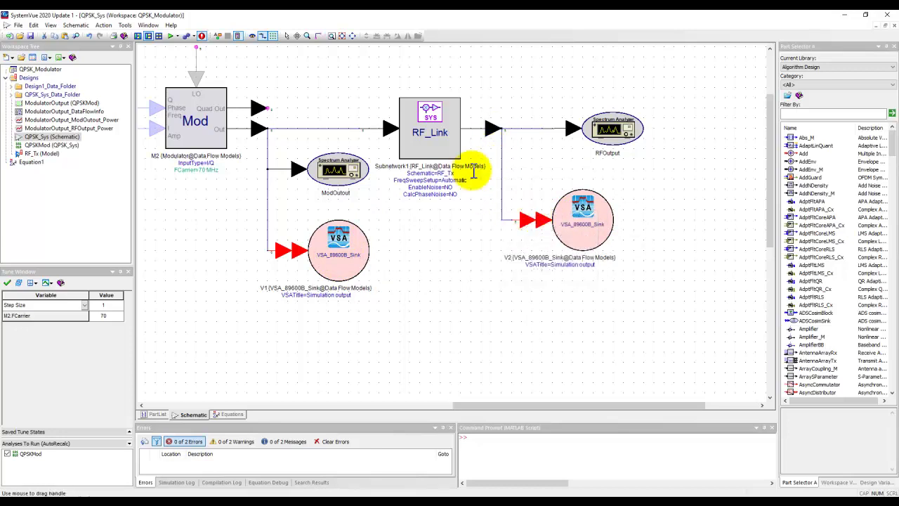
mouse_move(453, 149)
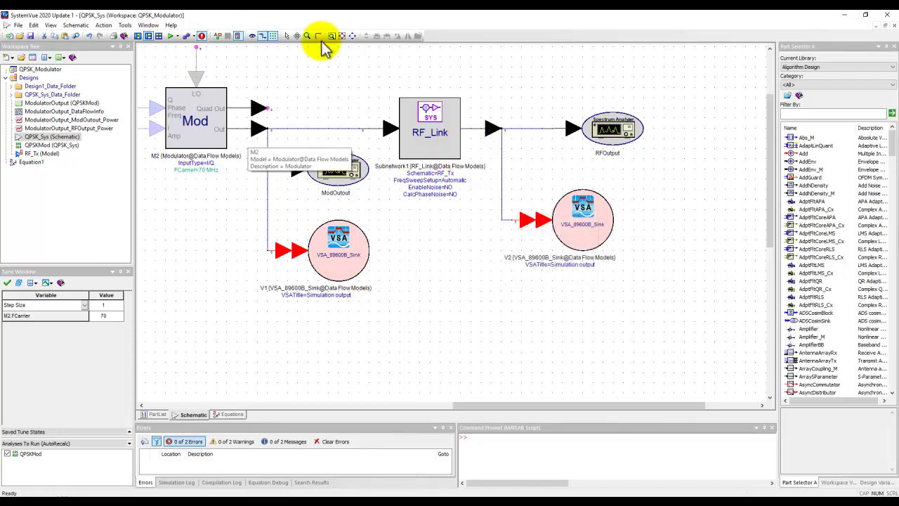
click(352, 36)
click(171, 36)
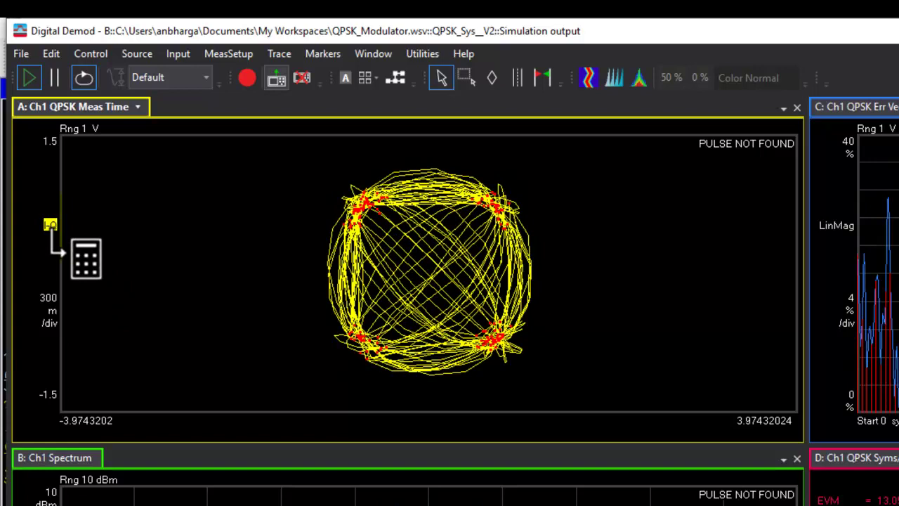
Change trace A's display format from I-Q to Constellation.
click(50, 225)
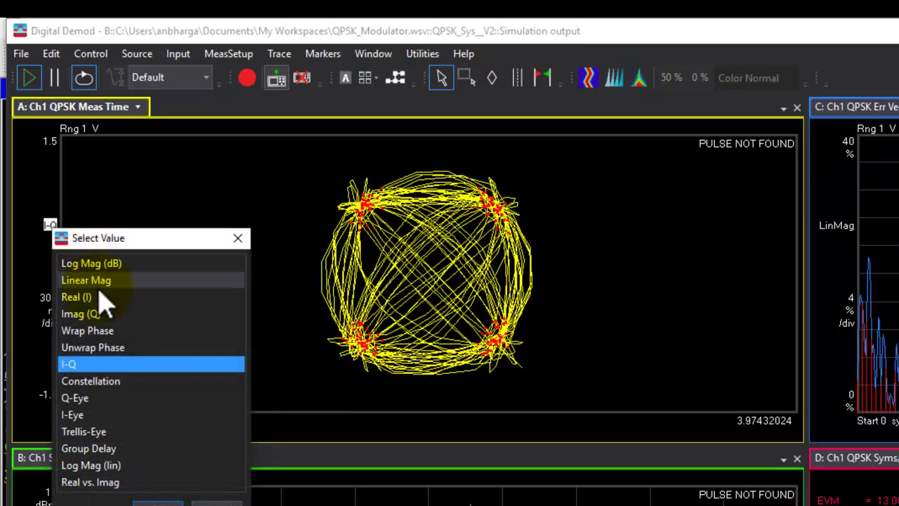
click(109, 383)
click(158, 503)
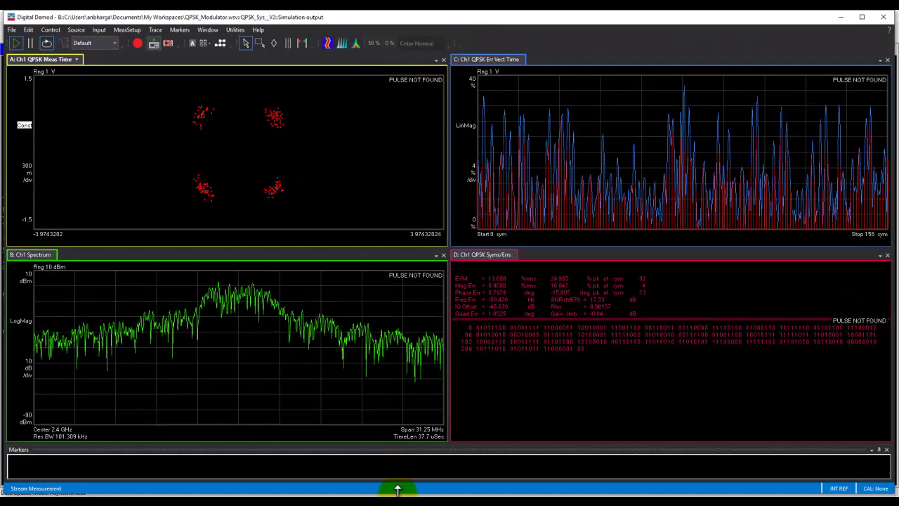
Y-auto-scale the 70 MHz spectrum in the V1 analyzer, then return to the V2 analyzer.
mouse_move(390, 500)
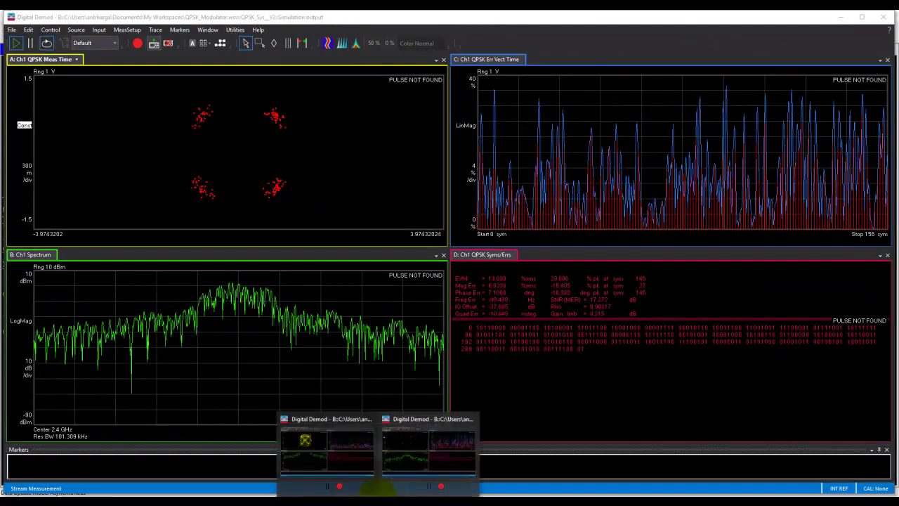
click(345, 471)
right_click(16, 337)
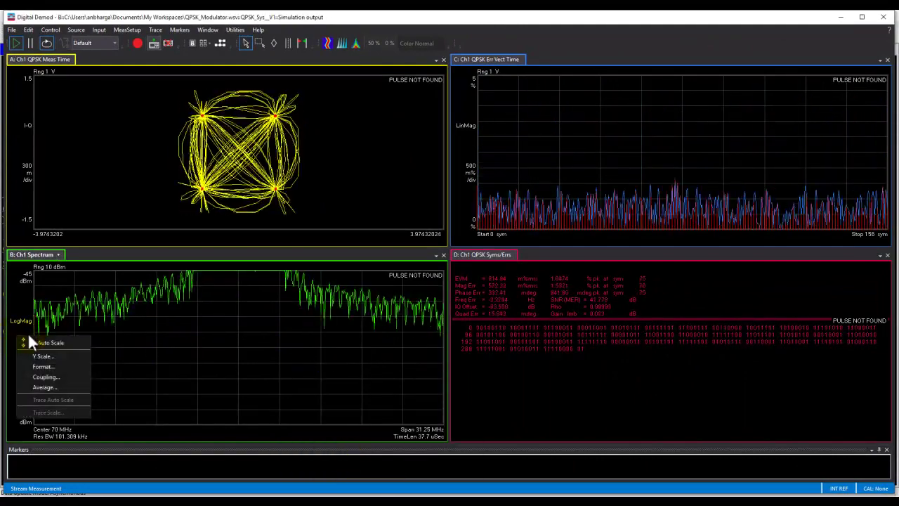
click(34, 343)
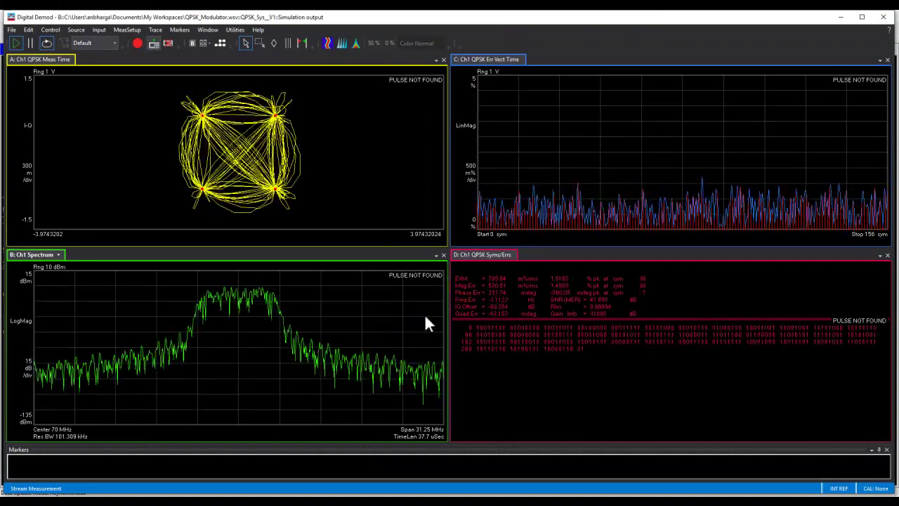
mouse_move(383, 495)
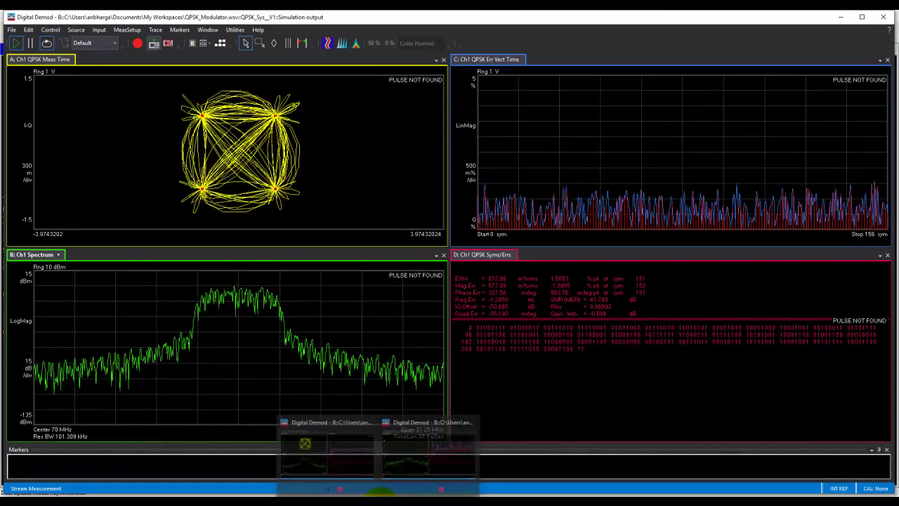
click(389, 450)
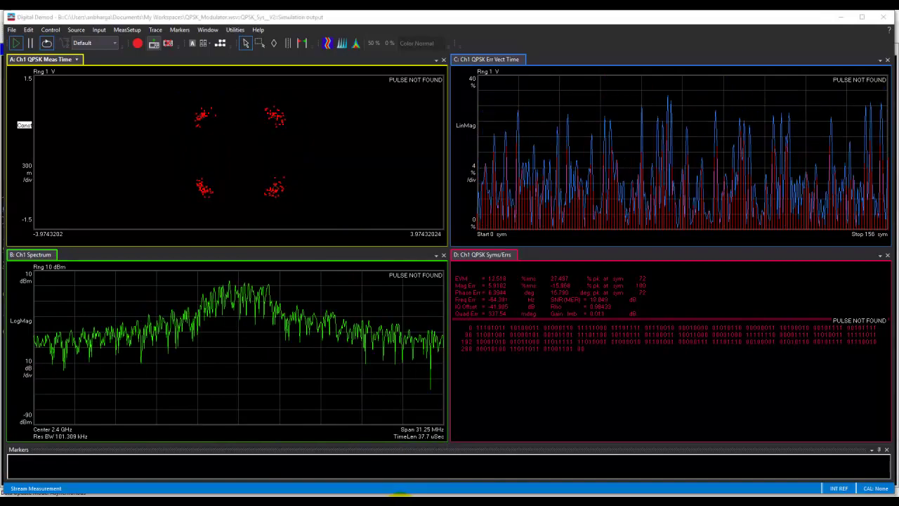
Review the ModOutout spectrum analyzer's properties, then accept them with OK to show its live spectrum.
mouse_move(402, 496)
click(334, 477)
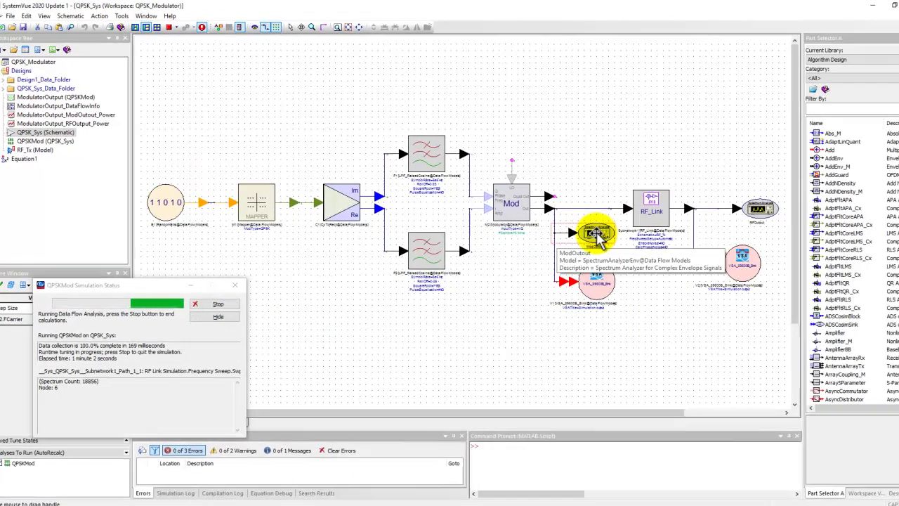
double_click(580, 236)
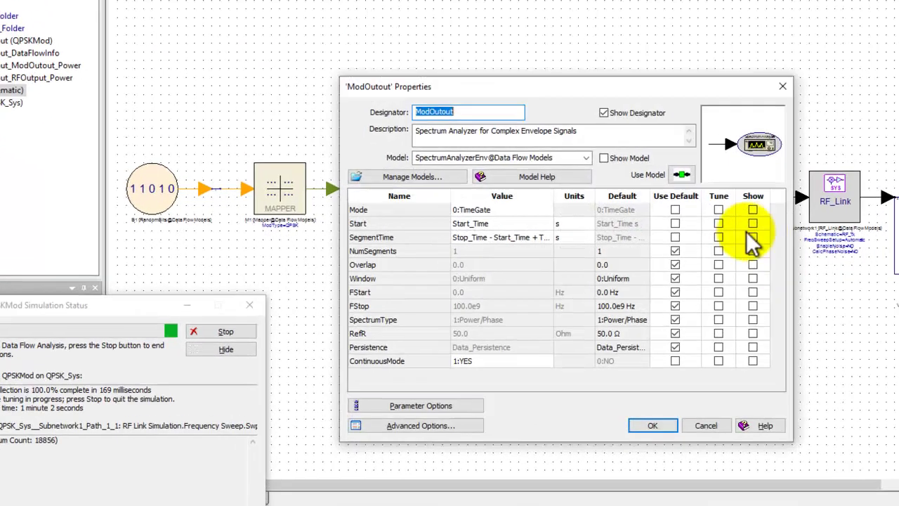
drag(672, 80, 491, 59)
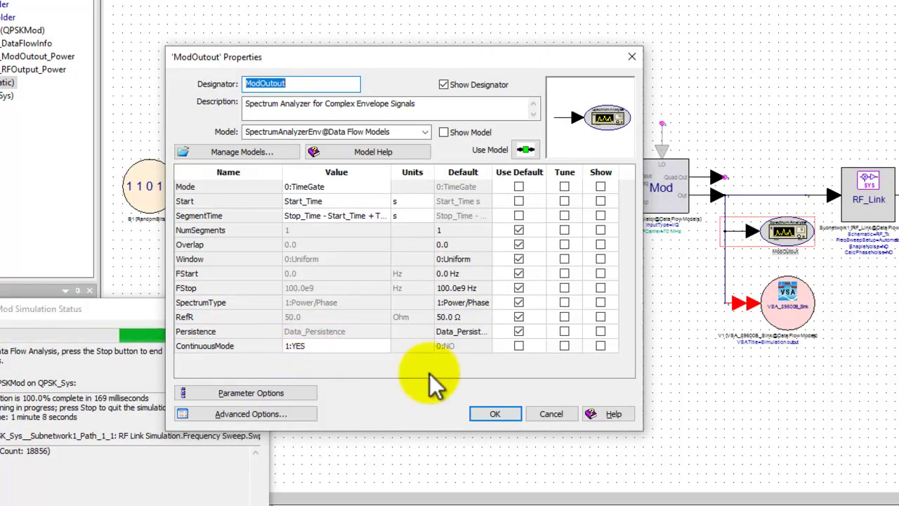
click(495, 415)
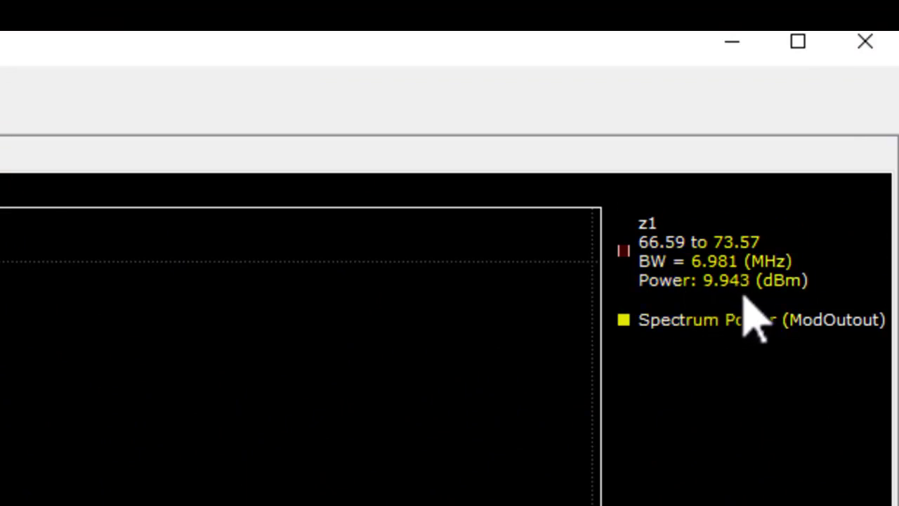
Close the live spectrum, stop the simulation, and view RF_Link's RF_Tx subcircuit before closing it.
click(864, 41)
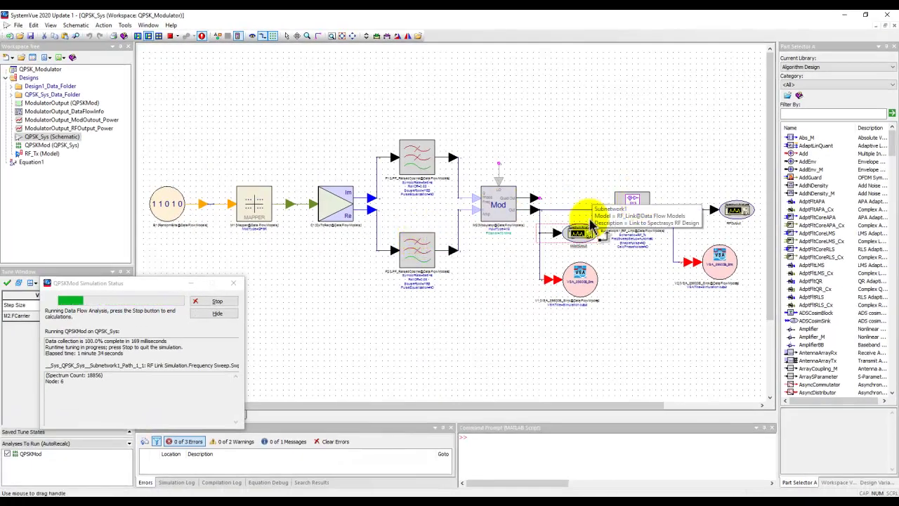
click(213, 302)
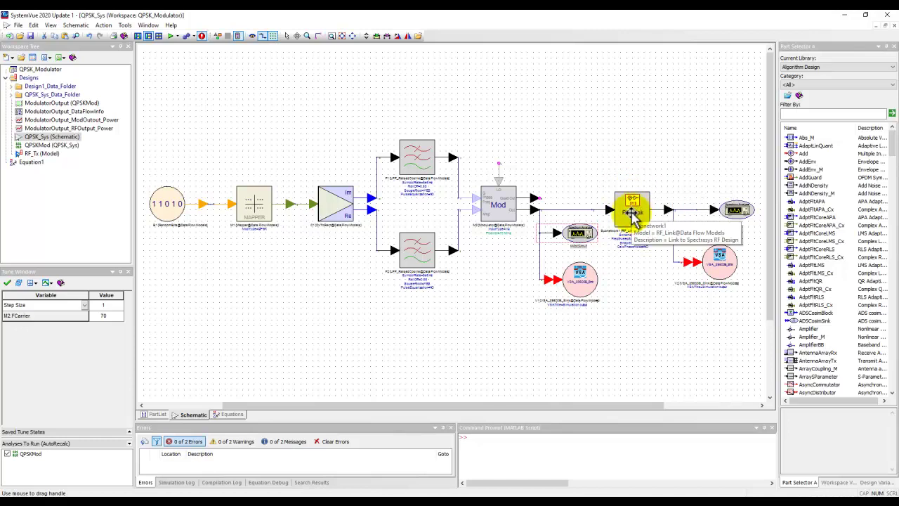
right_click(631, 212)
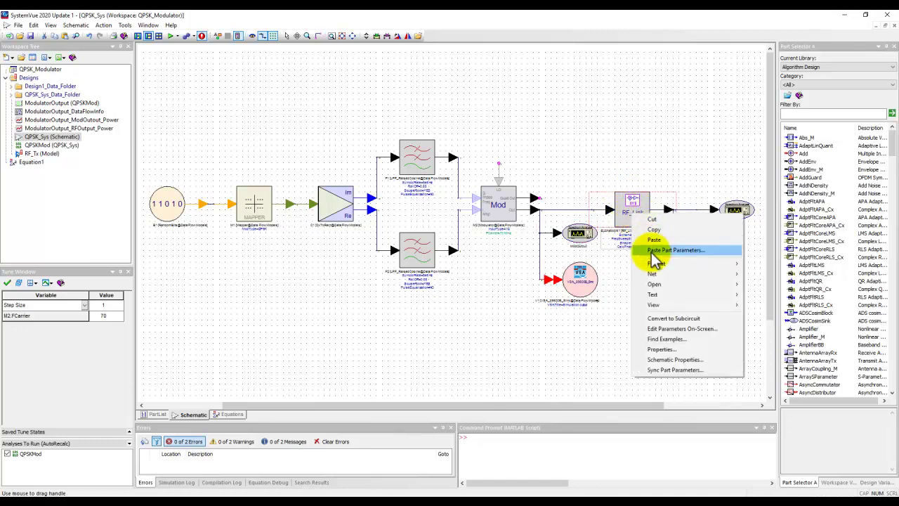
mouse_move(649, 287)
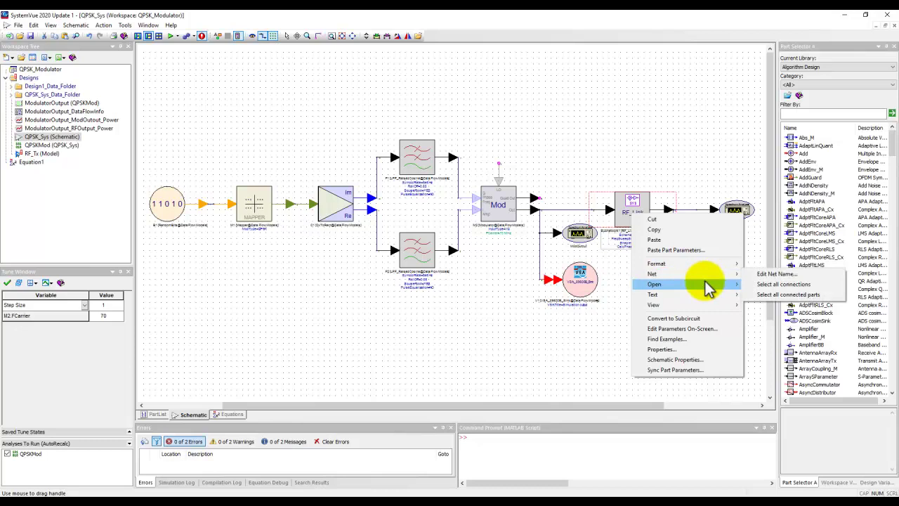
click(755, 288)
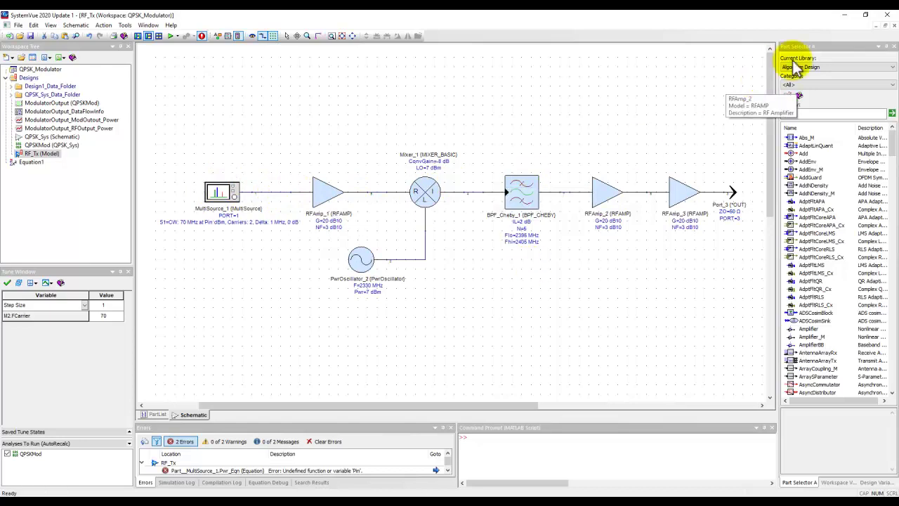
click(894, 26)
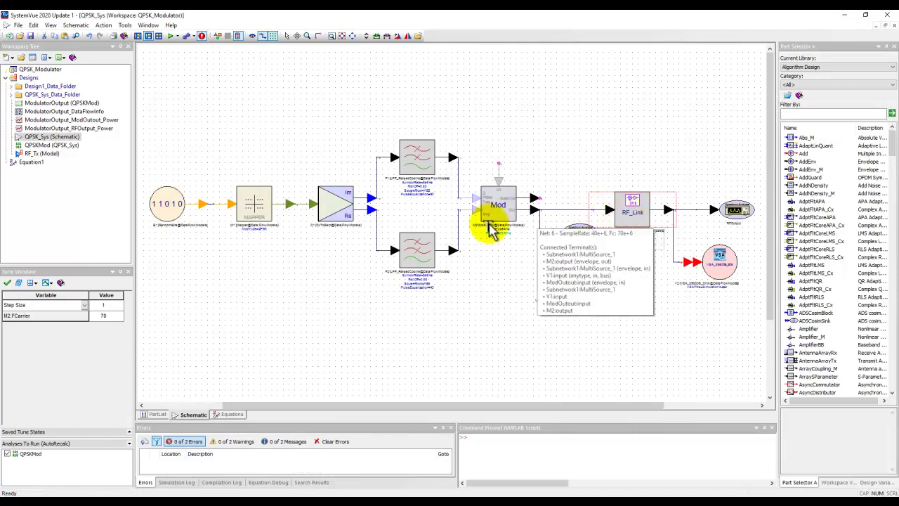
Set modulator M2's AmpSensitivity to 0.005, then rerun the QPSKMod simulation.
double_click(494, 220)
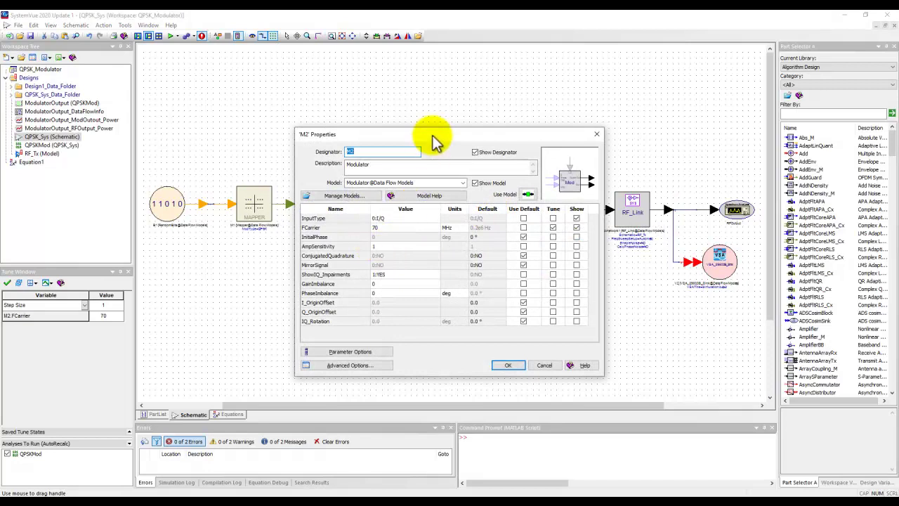
drag(434, 140, 460, 132)
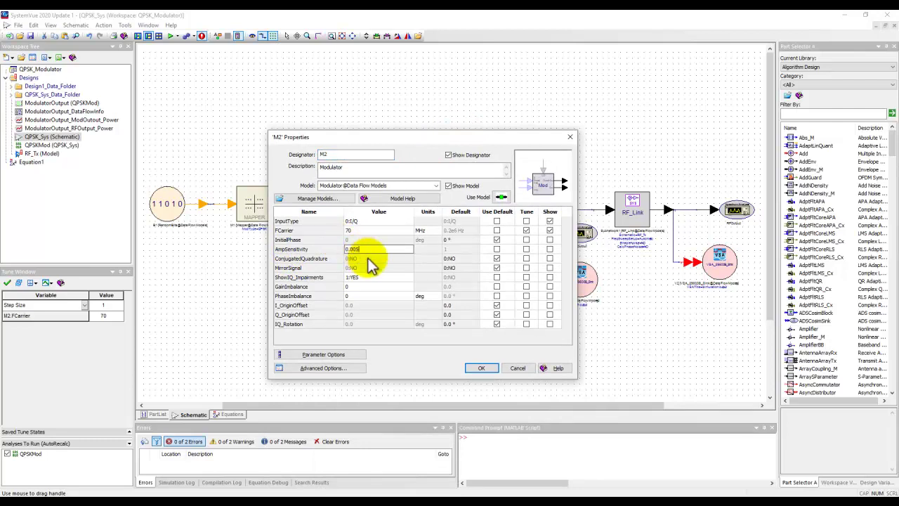
click(479, 369)
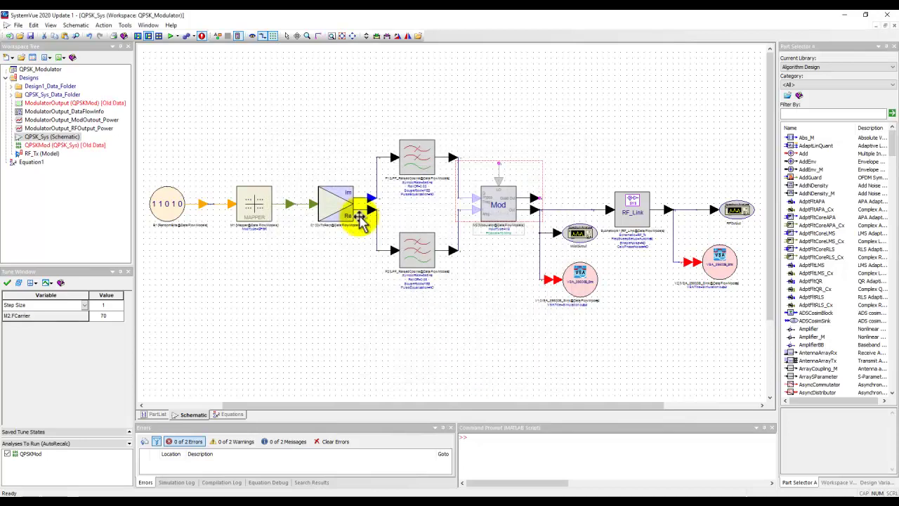
click(172, 38)
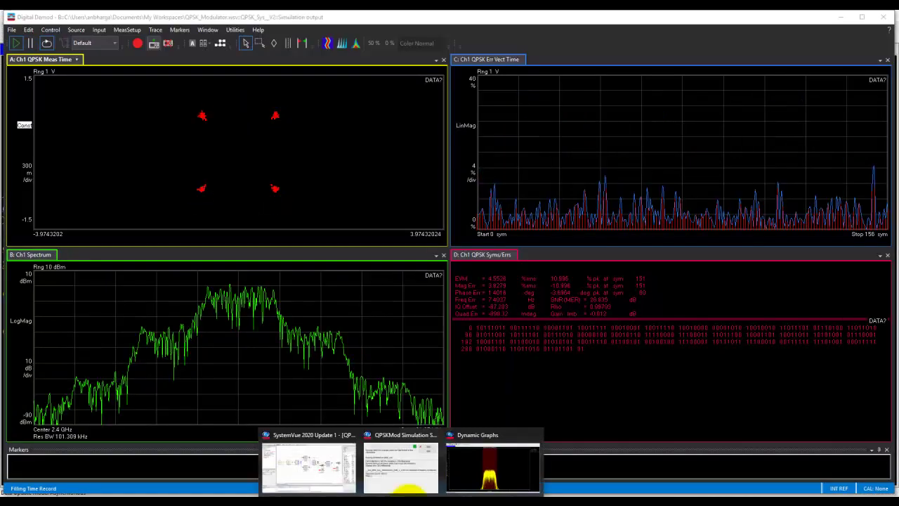
Bring up the ModOutout Dynamic Graph and auto-scale it to reveal the full spectrum with sidelobes.
click(452, 484)
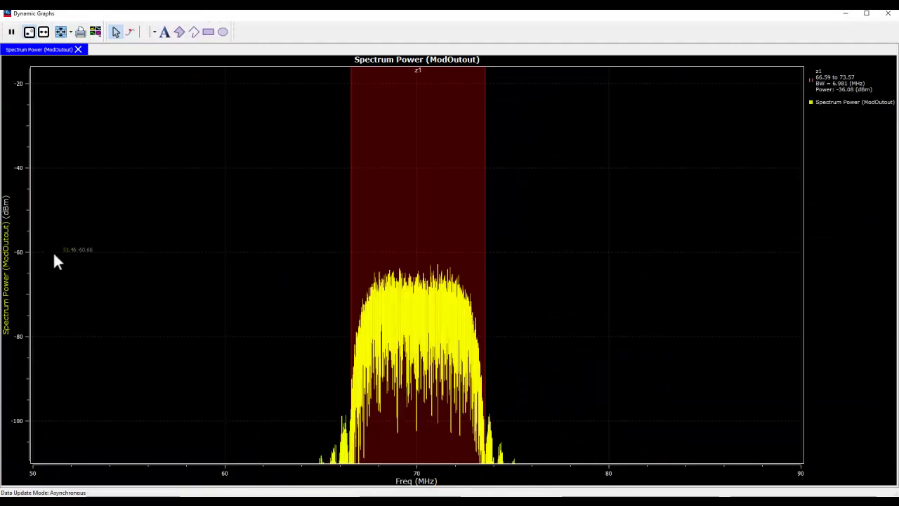
click(115, 36)
click(60, 33)
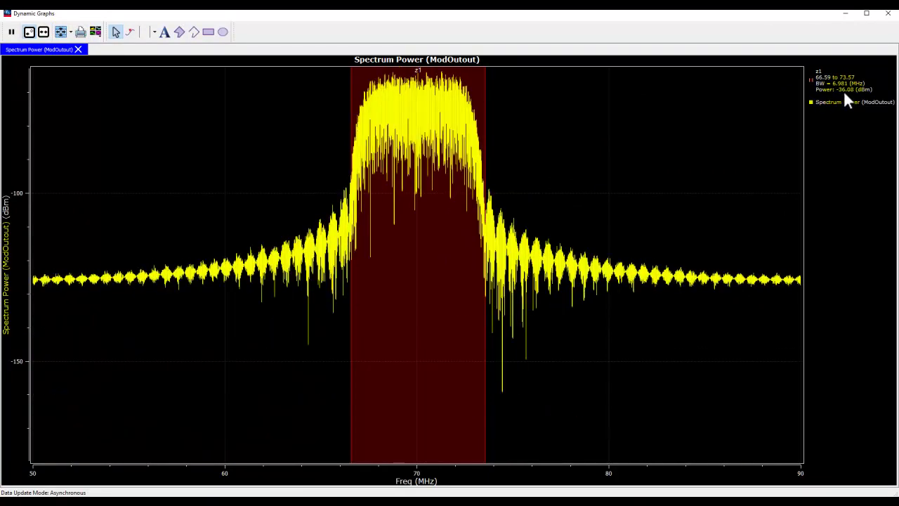
Minimize the Dynamic Graphs window so the Digital Demod display is in front.
click(845, 14)
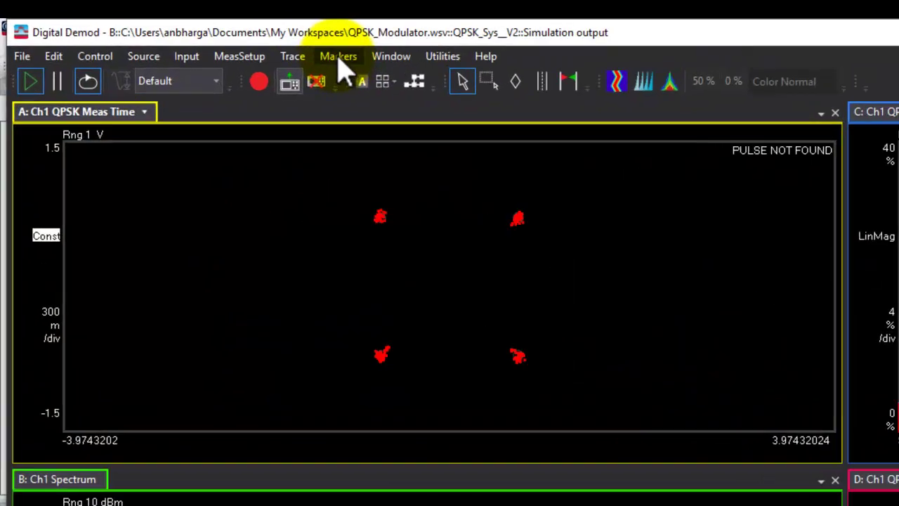
Enable ACP on trace A with a 10 MHz reference bandwidth.
click(338, 58)
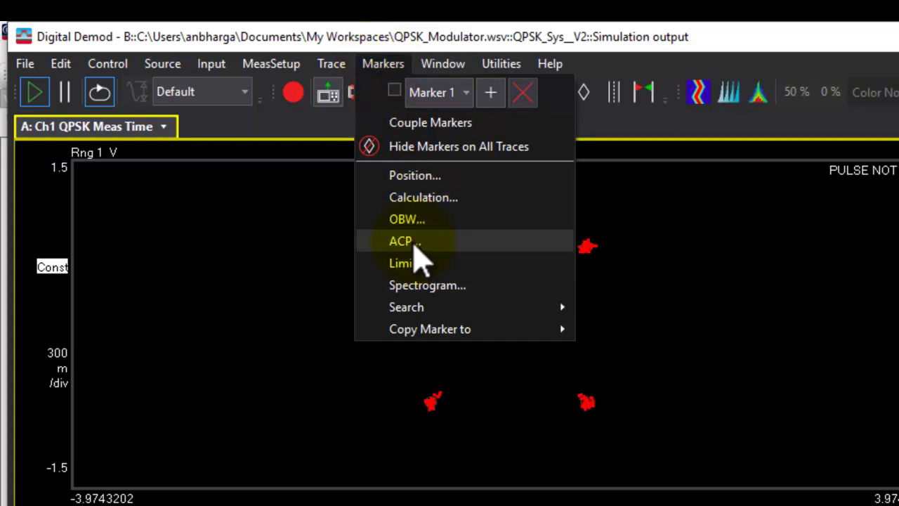
click(414, 243)
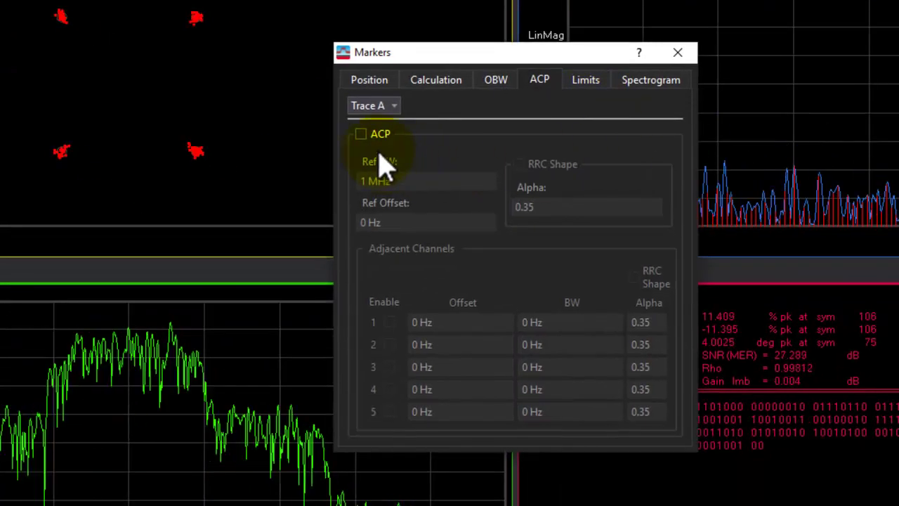
click(361, 135)
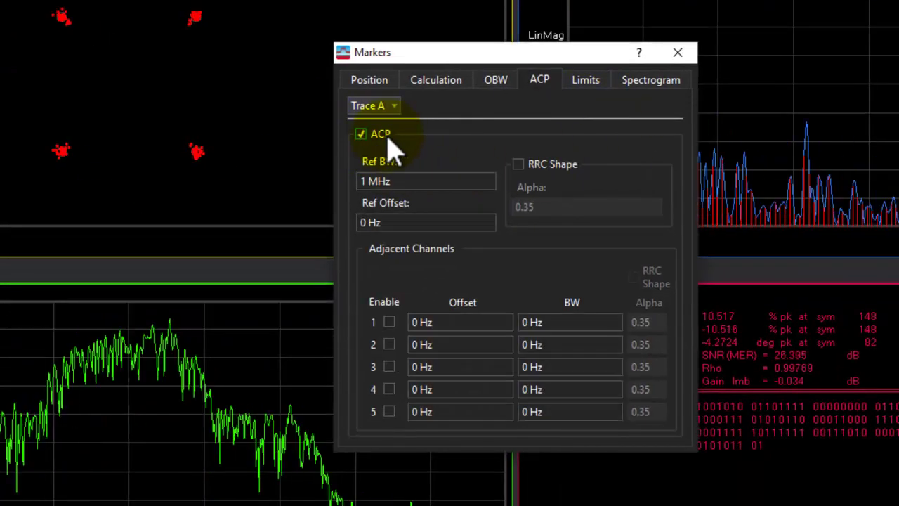
click(373, 181)
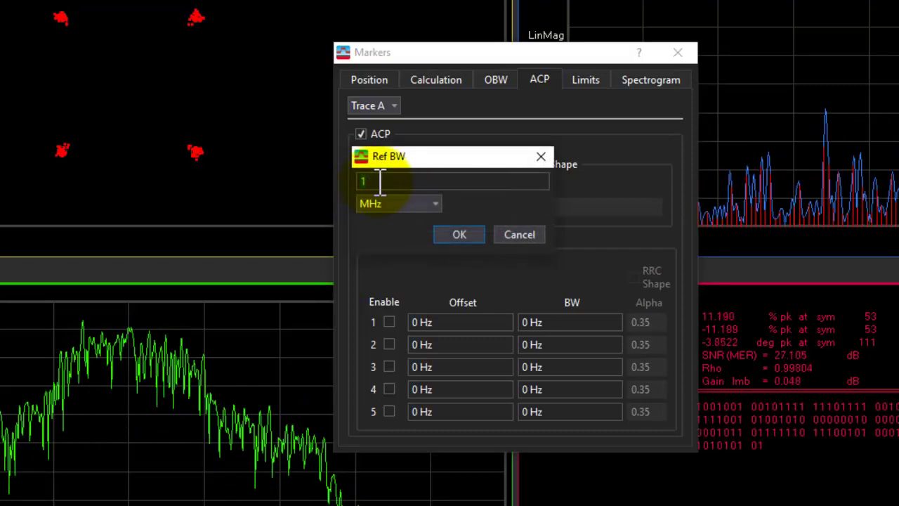
text(0)
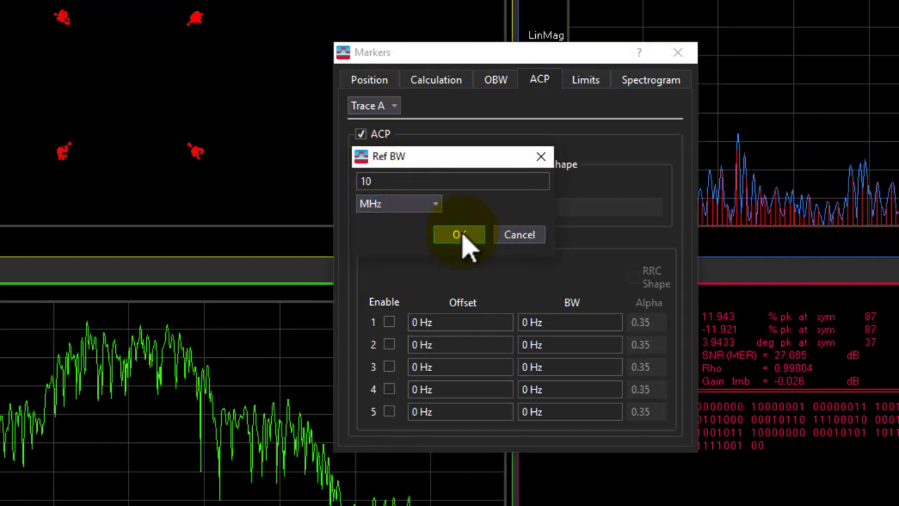
click(460, 235)
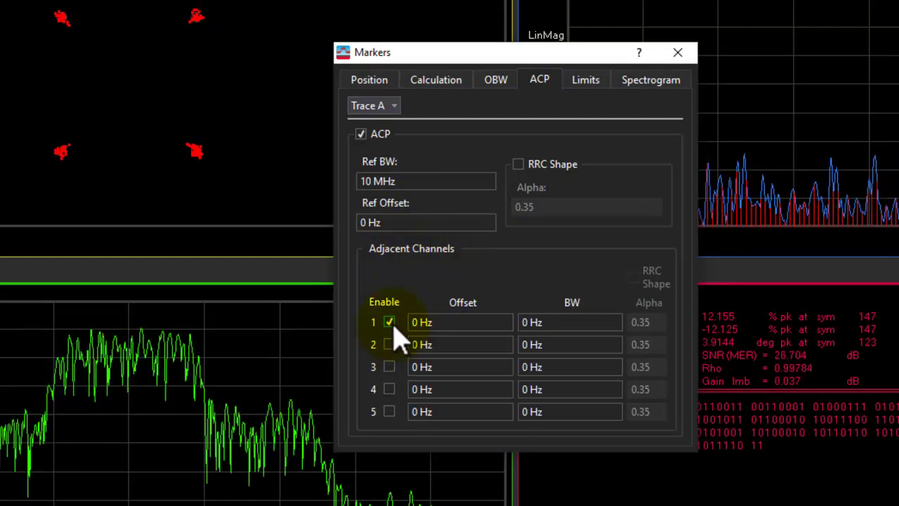
Set adjacent channel 1 to 10 MHz offset and 10 MHz bandwidth.
click(433, 325)
text(1)
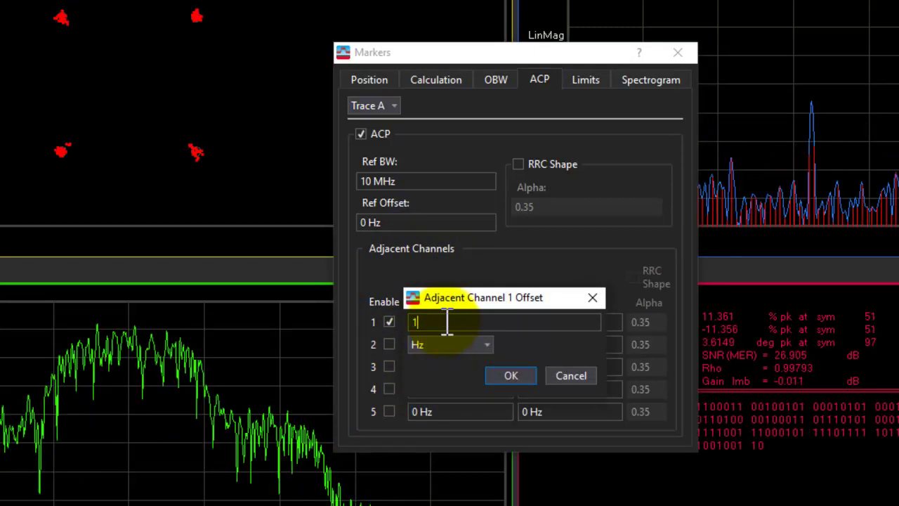
text(0)
click(471, 344)
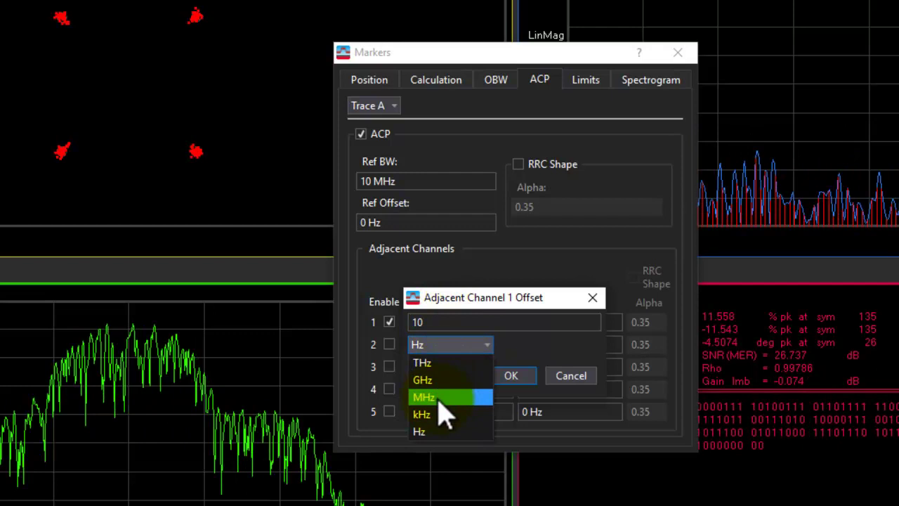
click(457, 397)
click(511, 376)
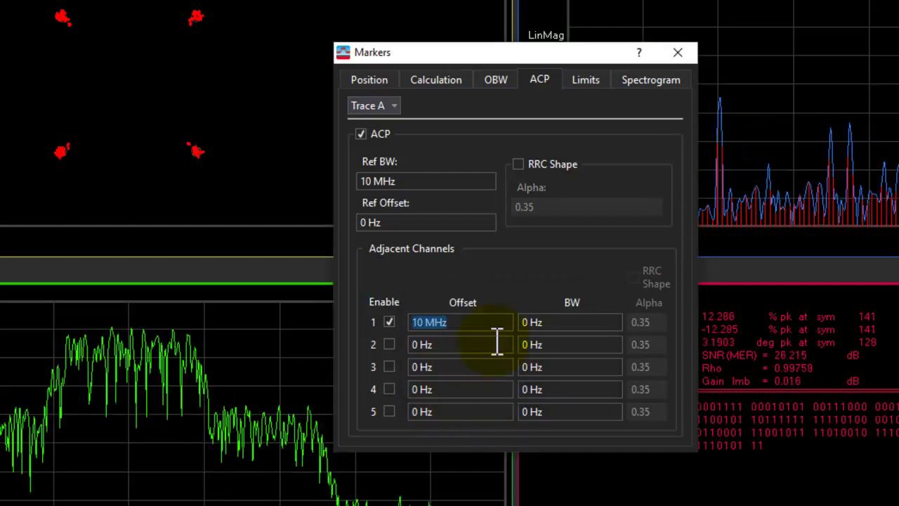
click(540, 322)
text(10)
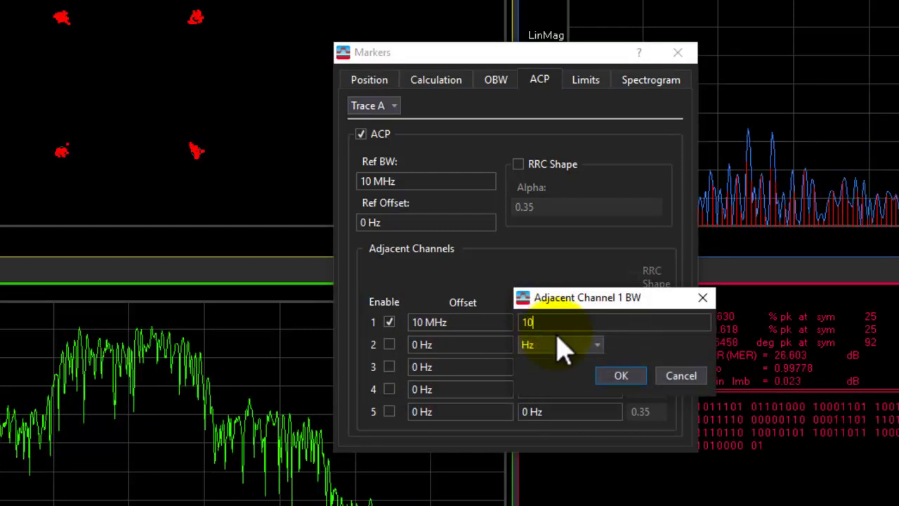
click(561, 344)
click(538, 395)
click(621, 376)
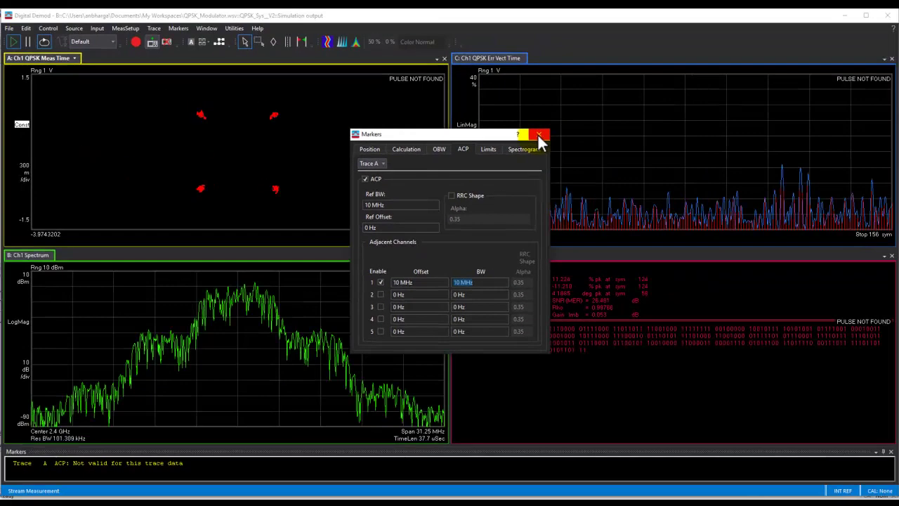
Turn on ACP with adjacent channel 1 for spectrum trace B.
click(538, 135)
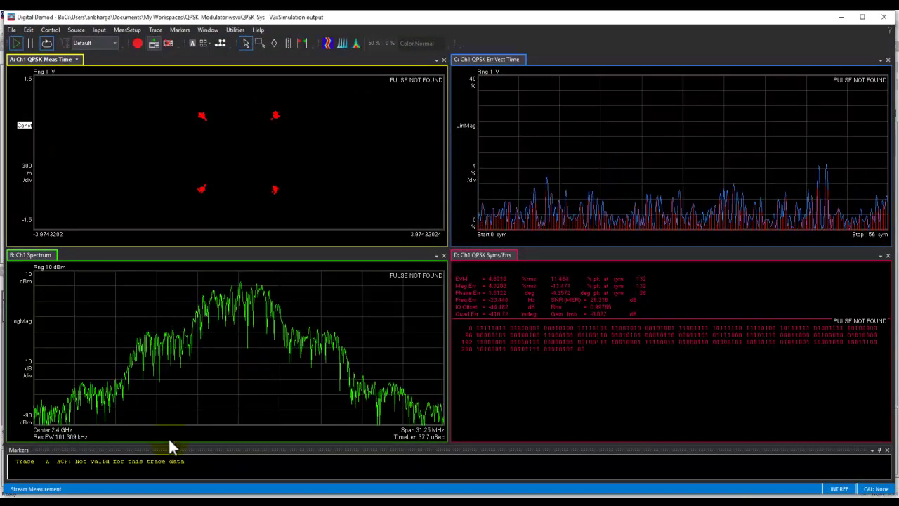
click(235, 386)
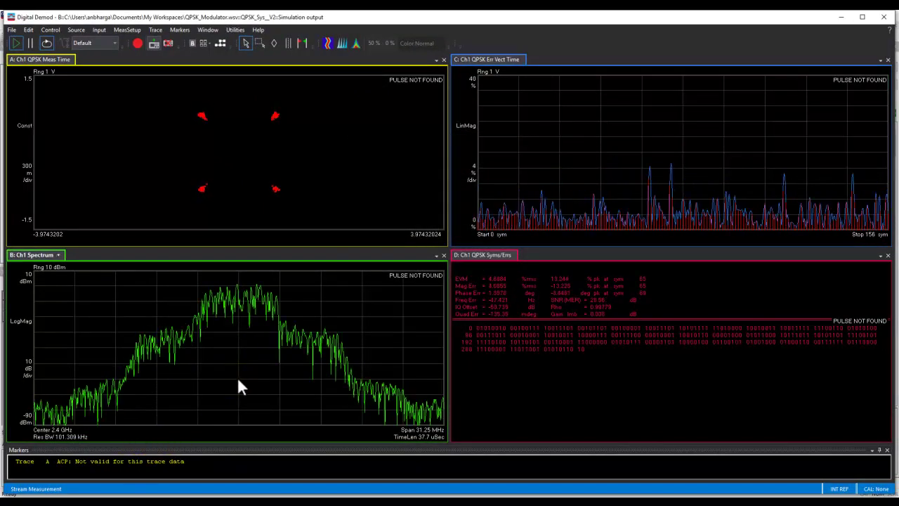
click(188, 29)
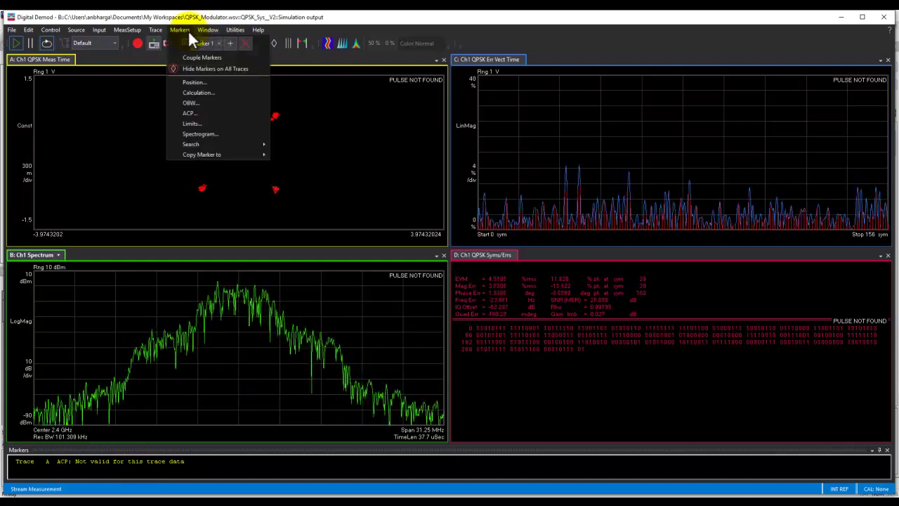
click(196, 107)
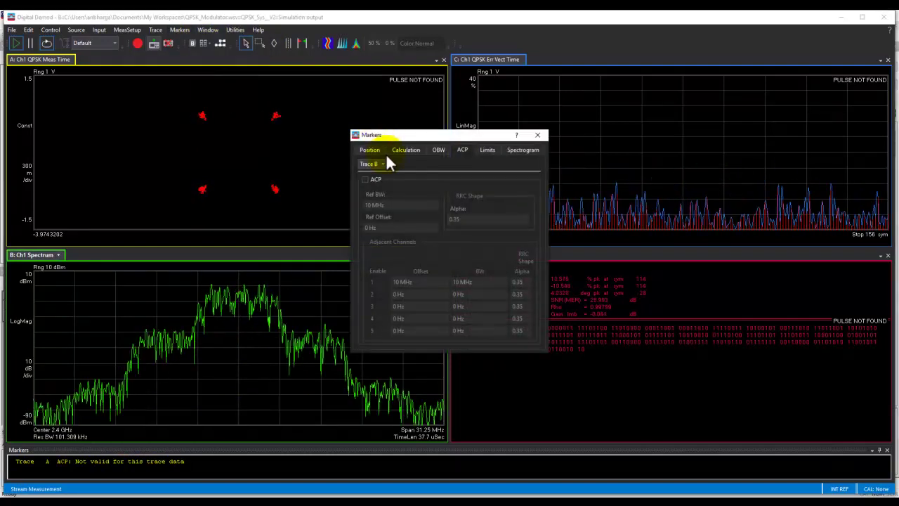
click(366, 179)
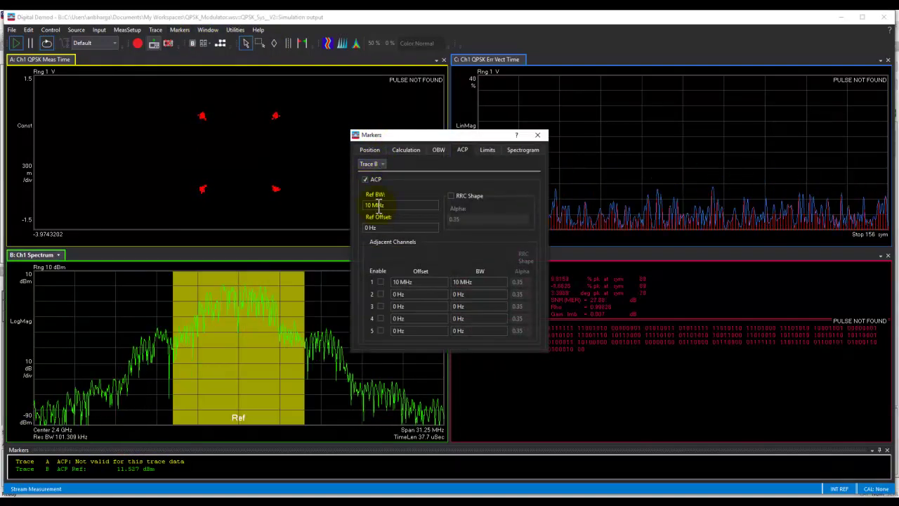
click(380, 281)
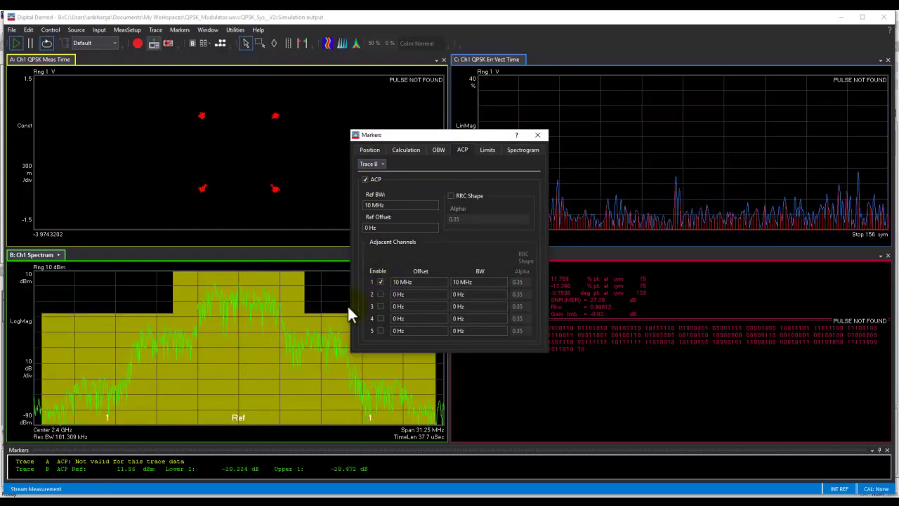
click(537, 135)
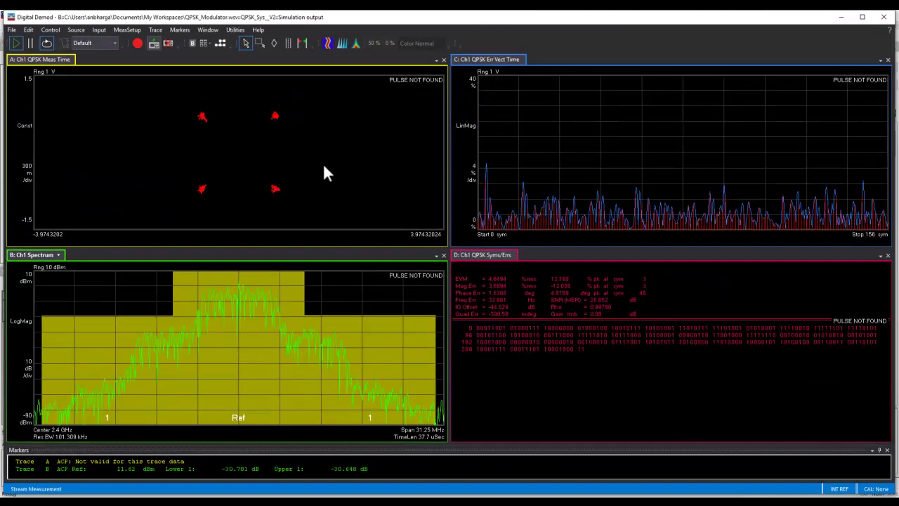
click(355, 45)
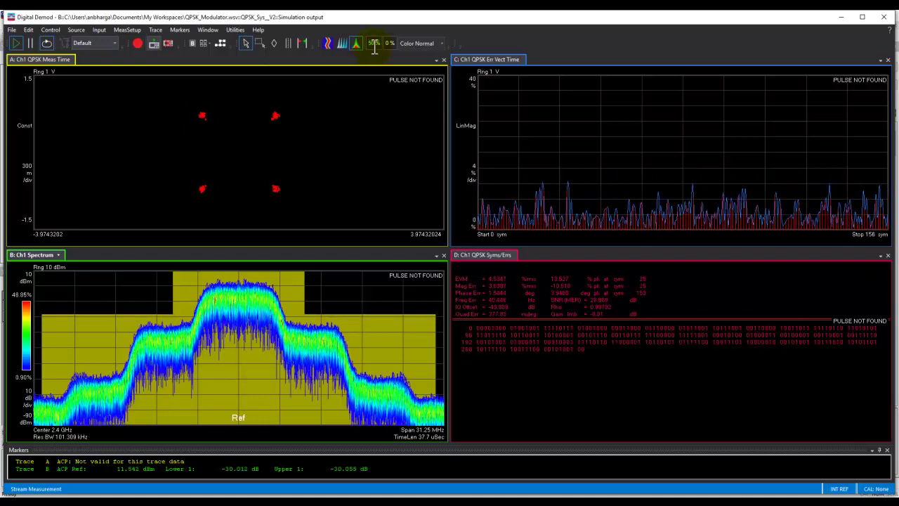
scroll(374, 43, up, 2)
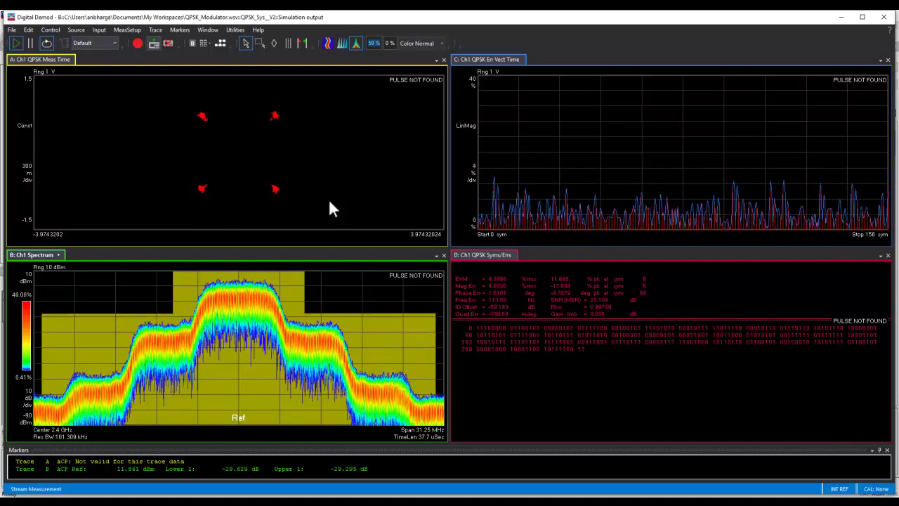
click(356, 43)
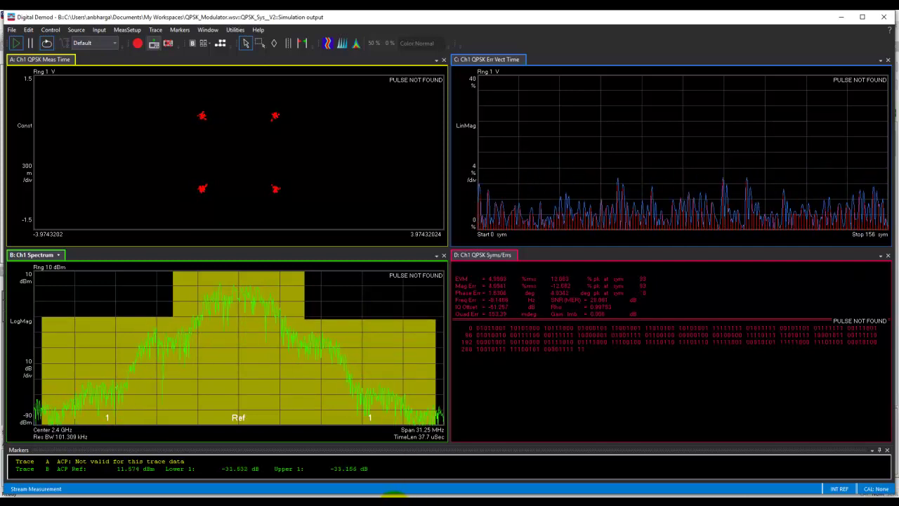
mouse_move(405, 495)
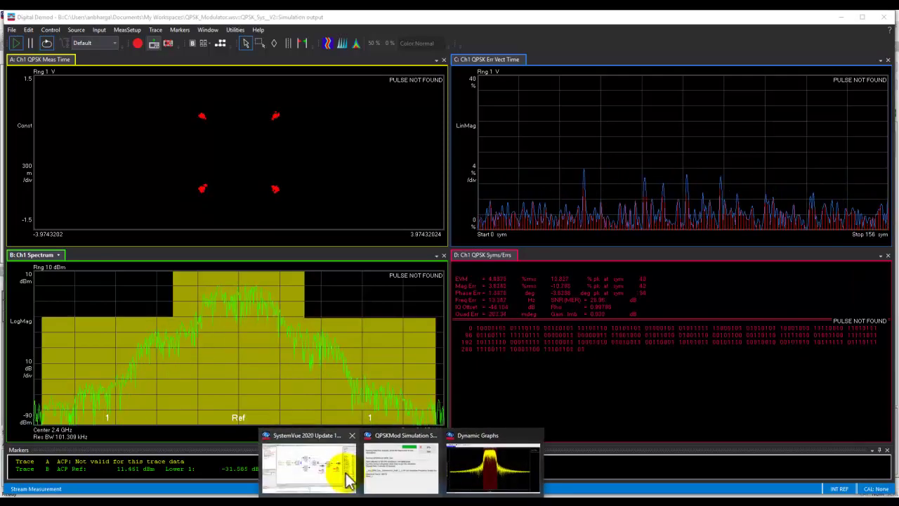
Switch from the SystemVue schematic to the QPSK_Sys_V1 Digital Demod VSA window showing the 70 MHz spectrum.
click(341, 468)
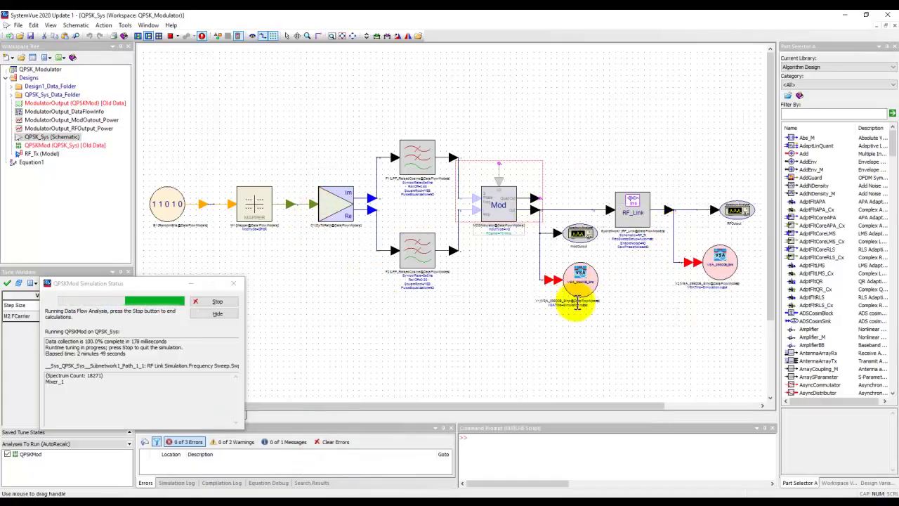
mouse_move(377, 496)
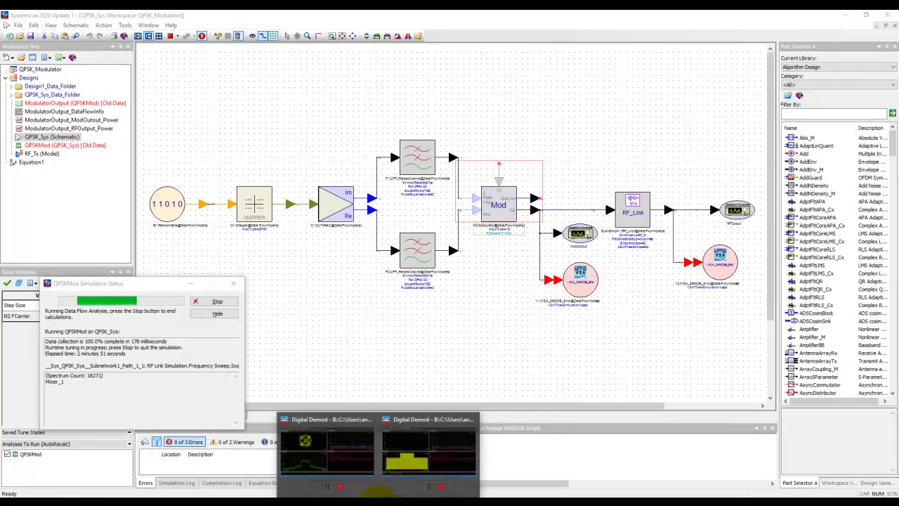
click(358, 465)
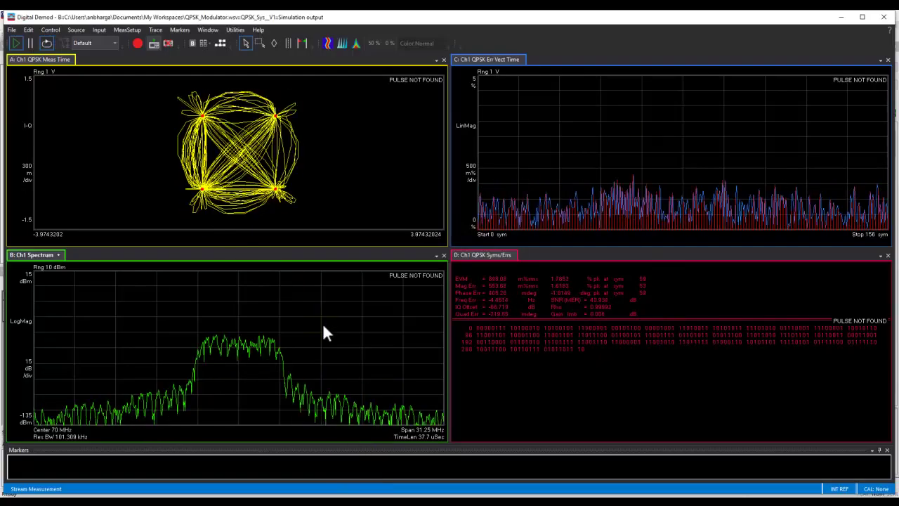